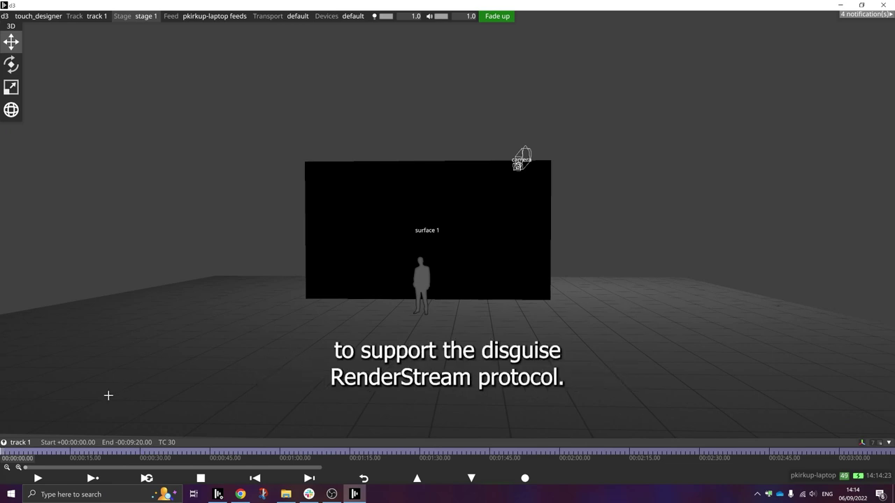
Add a RenderStream layer at the start of the track and open its cluster workload settings.
right_click(2, 452)
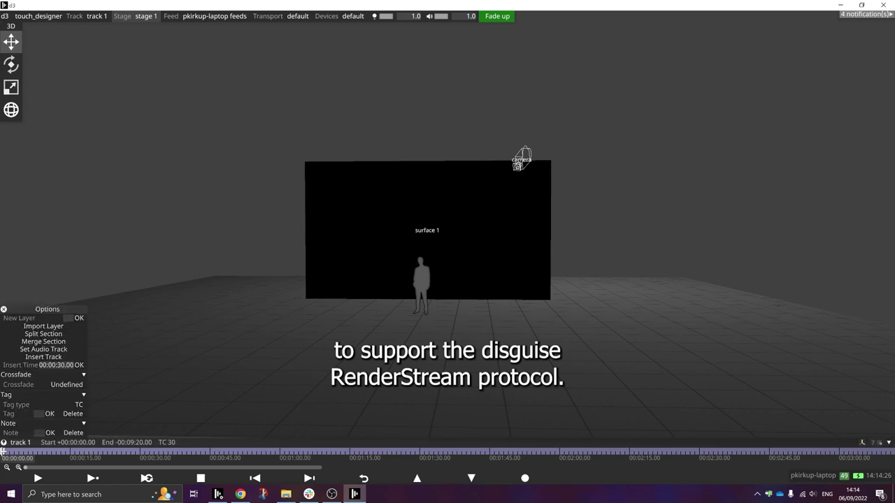
click(79, 319)
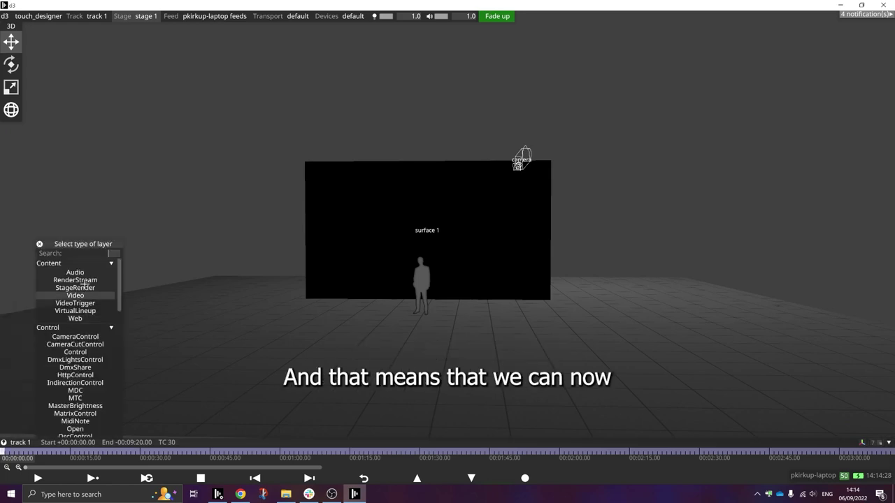
click(84, 280)
click(95, 124)
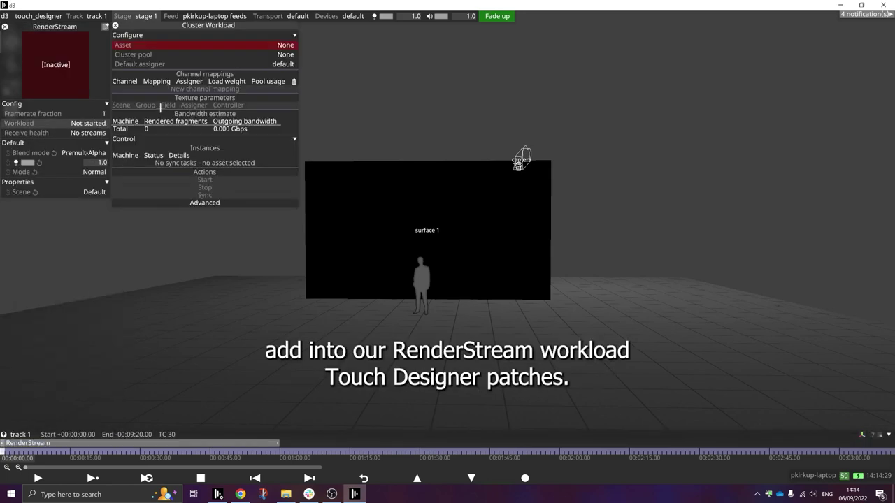
Set the workload's asset to hexagon instancing and its cluster pool to pool.
click(266, 45)
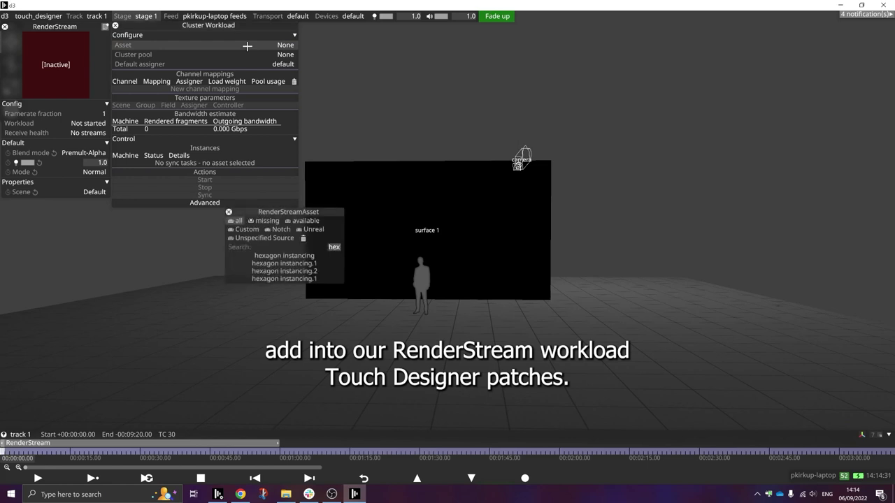
click(311, 256)
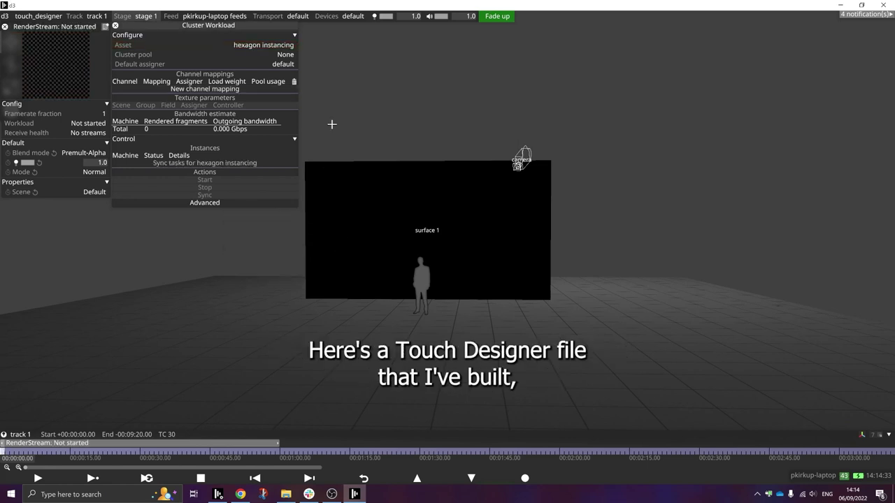
click(285, 54)
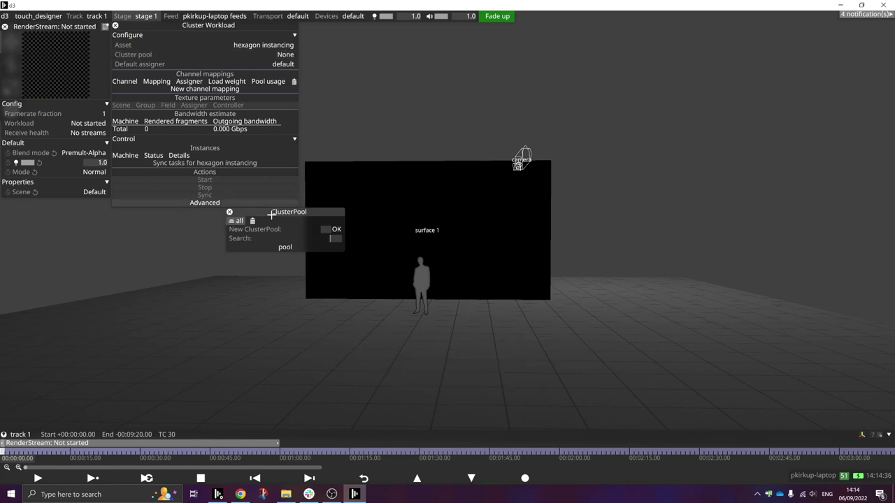
click(281, 247)
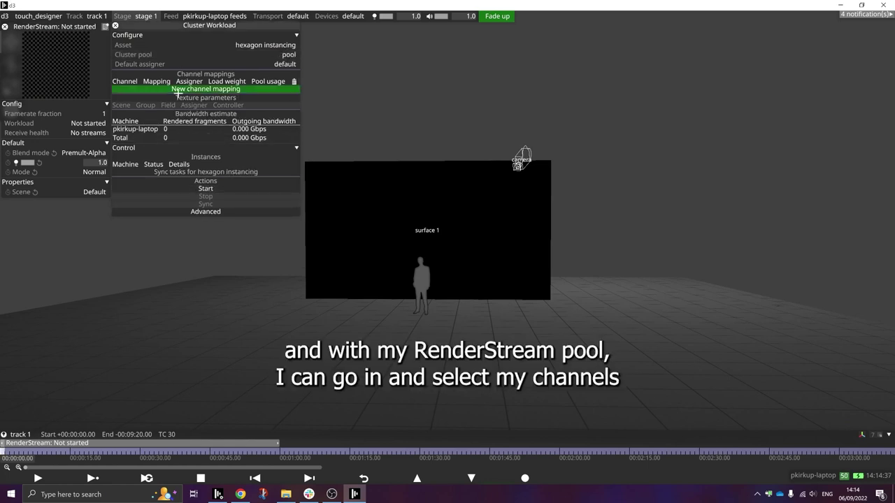
Add a channel mapping that uses mrset target (backplate) and start the workload.
click(177, 90)
click(193, 89)
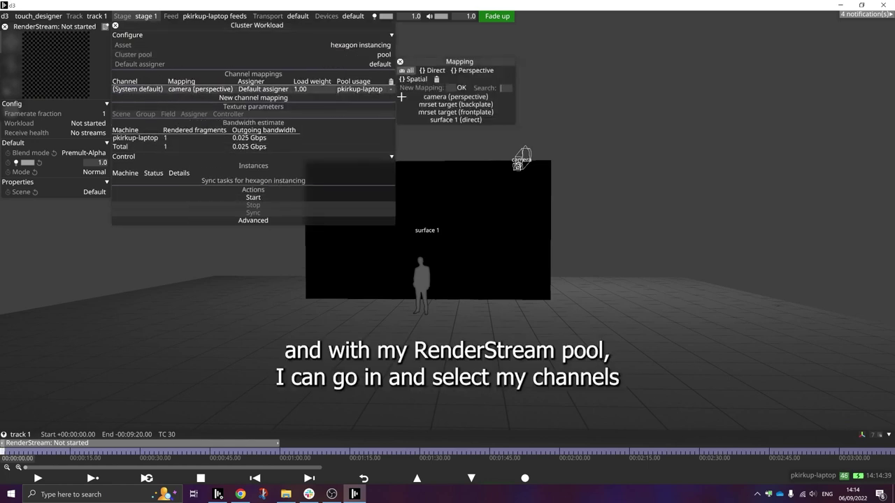
click(456, 105)
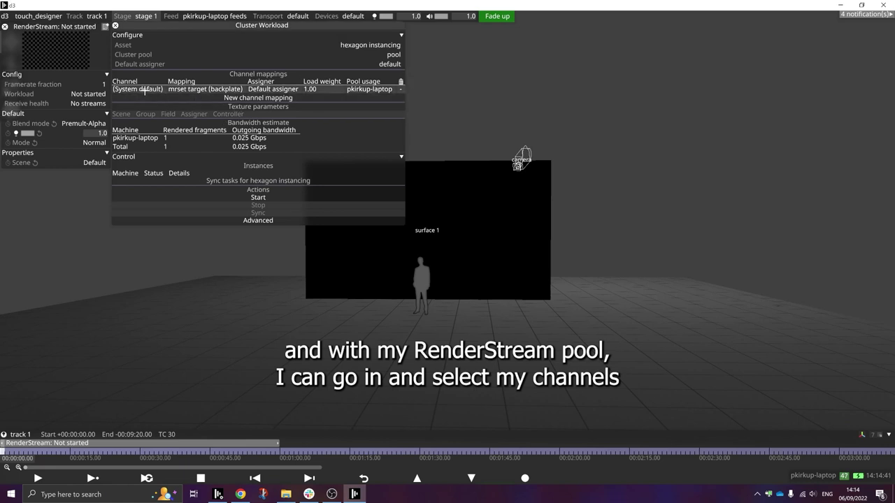
click(190, 197)
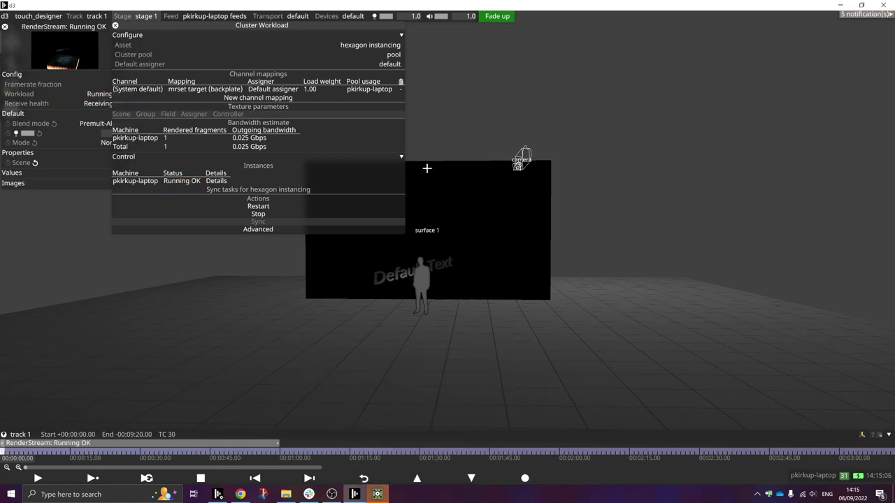
Open the stage camera's preview, enlarge it and reframe the camera on the geometric pattern.
click(525, 165)
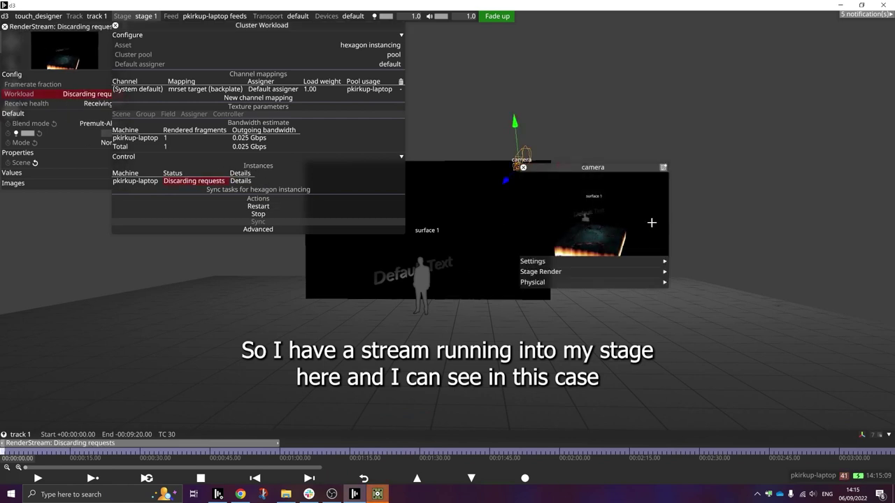
drag(670, 222, 832, 209)
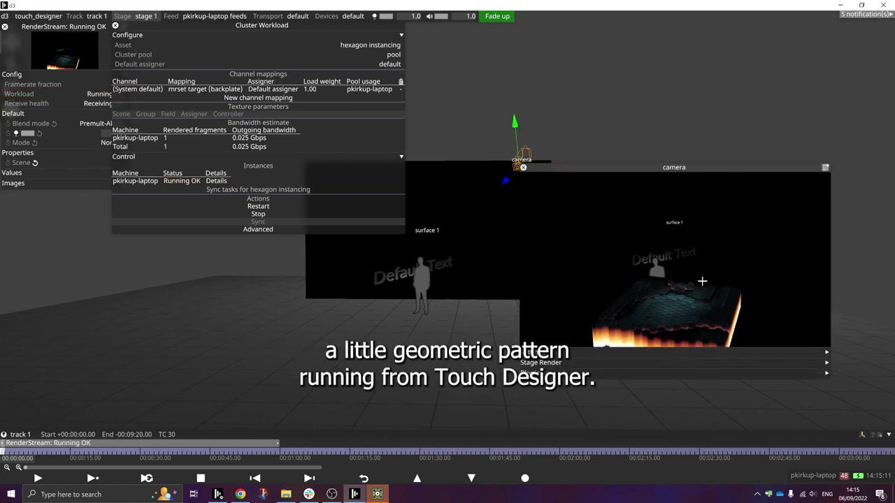
drag(630, 306, 571, 216)
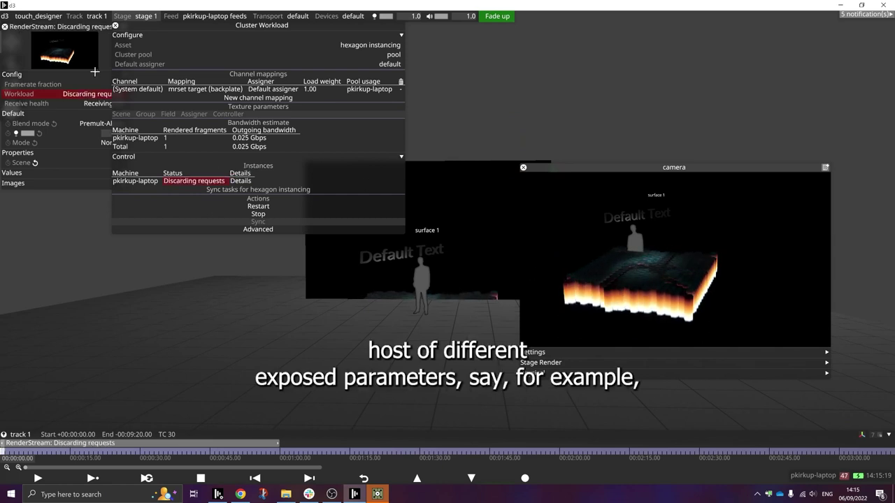
Set the RenderStream layer's Color Texture to the george image.
click(56, 182)
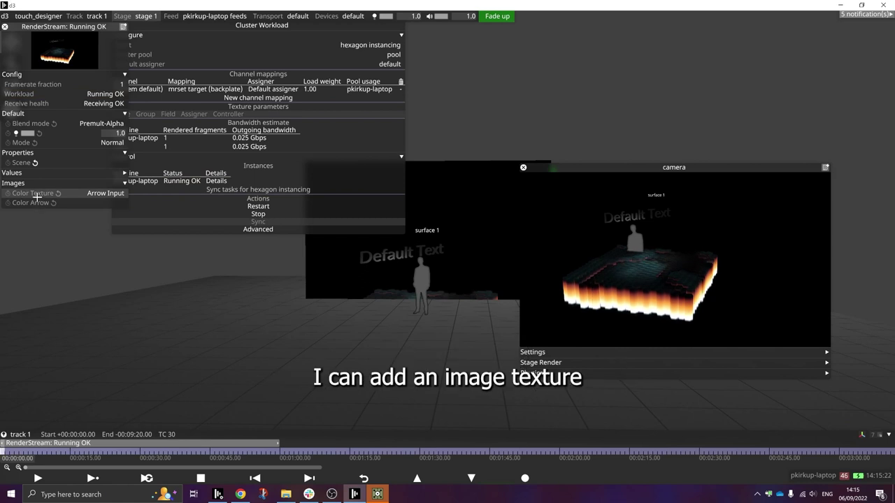
click(34, 194)
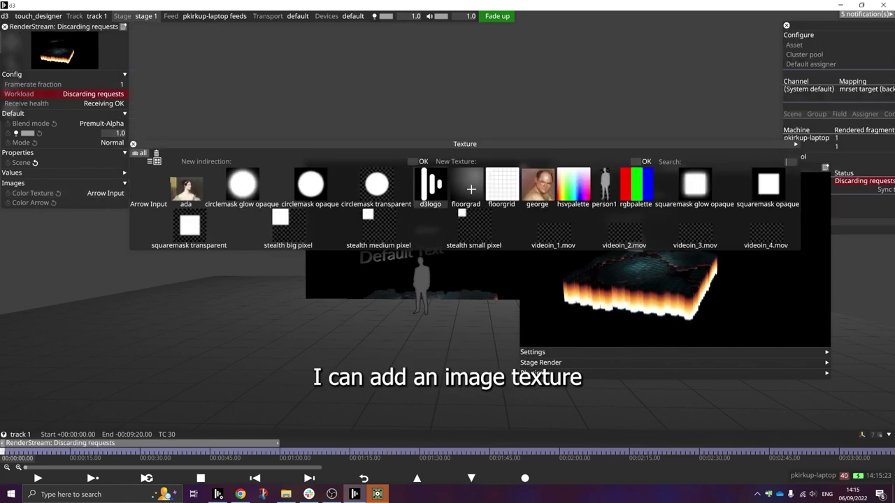
click(533, 185)
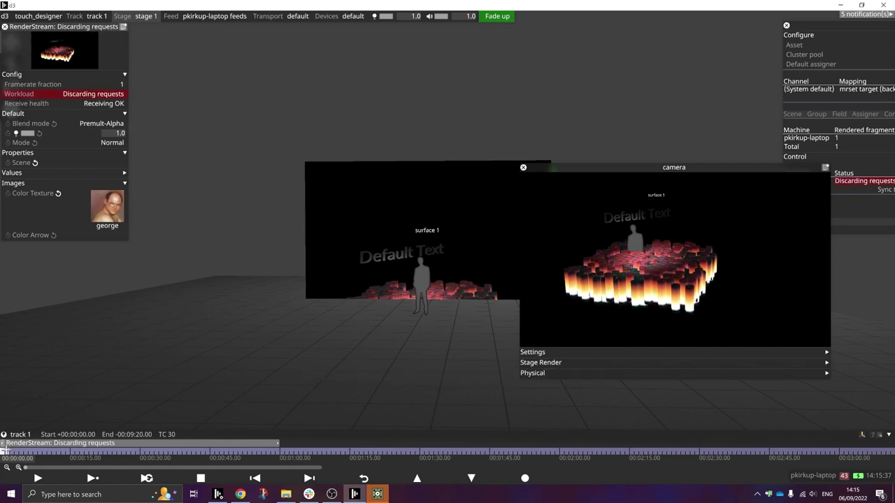
Add a SpinBitmap layer at the start of the track with george as its source texture.
right_click(24, 451)
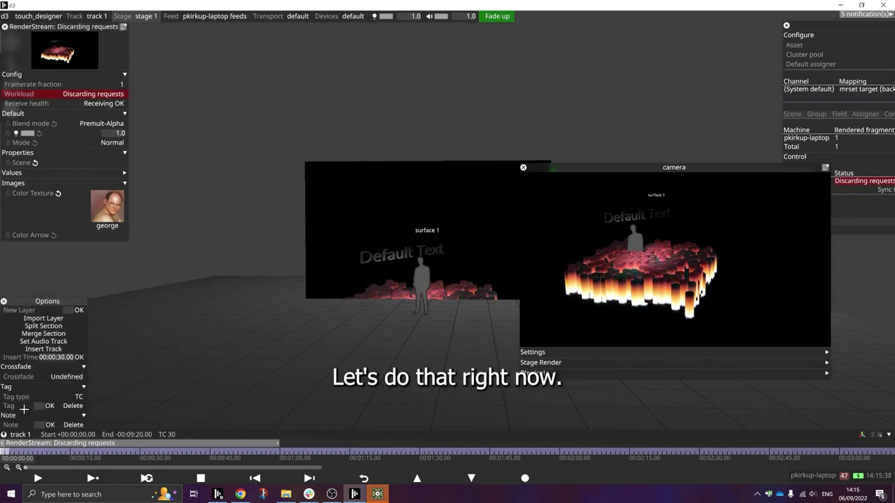
click(78, 310)
text(spin)
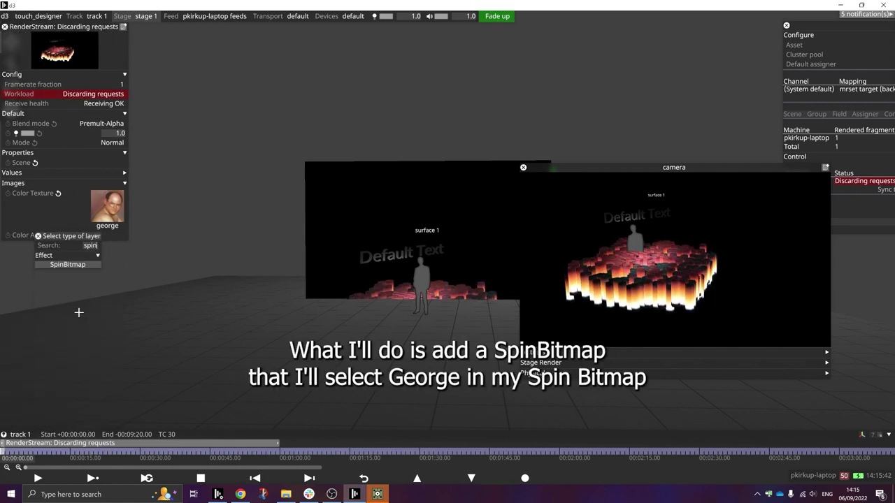
key(Return)
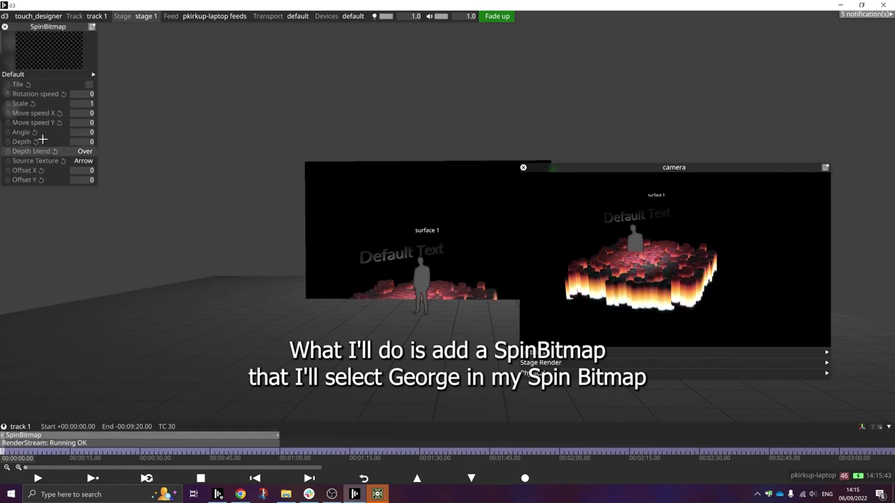
click(77, 161)
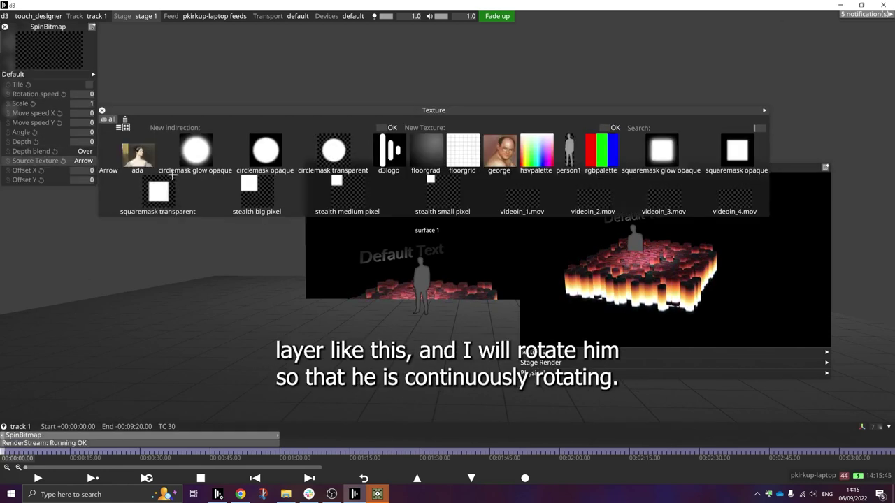
click(493, 152)
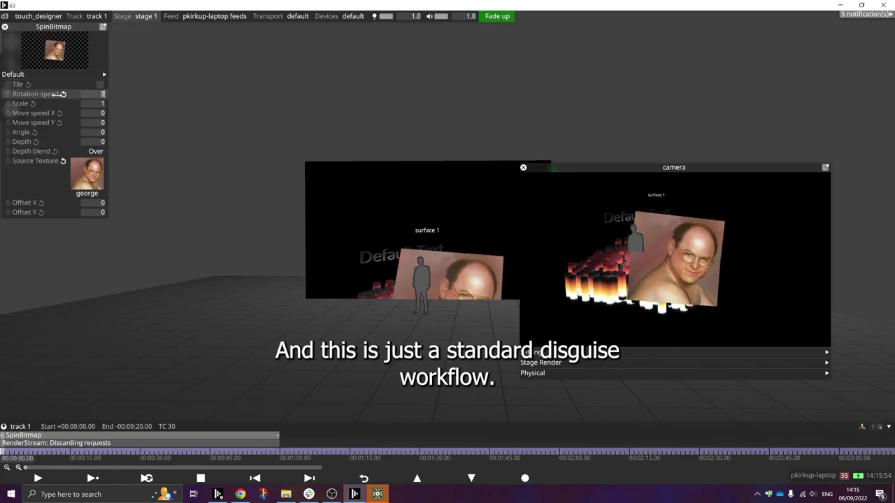
Set the SpinBitmap layer's rotation speed to 15.9 and turn on tiling.
drag(57, 95, 82, 95)
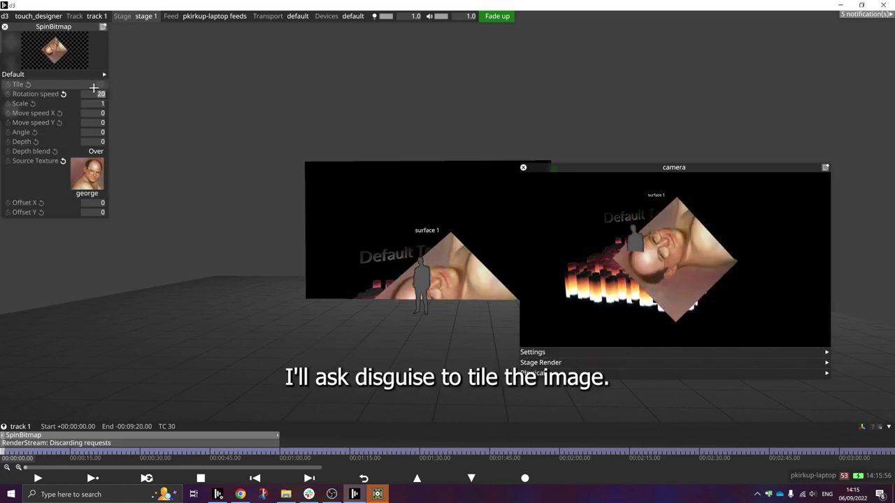
drag(54, 96, 57, 95)
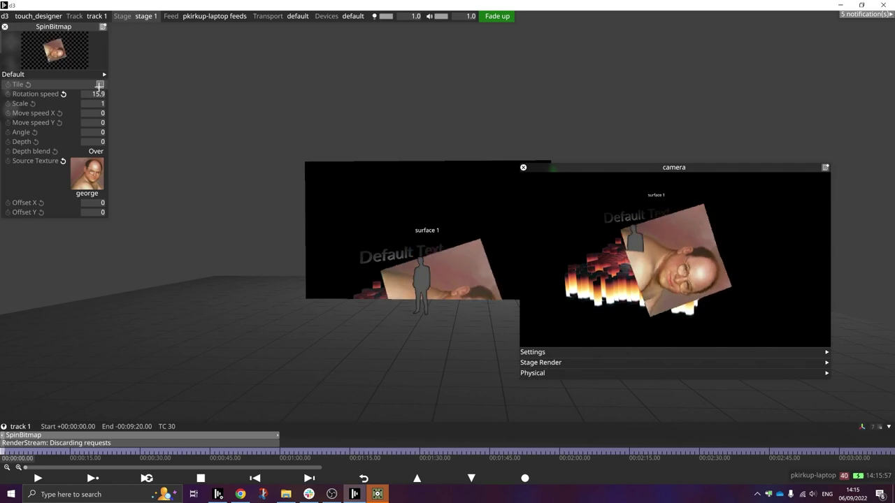
click(99, 84)
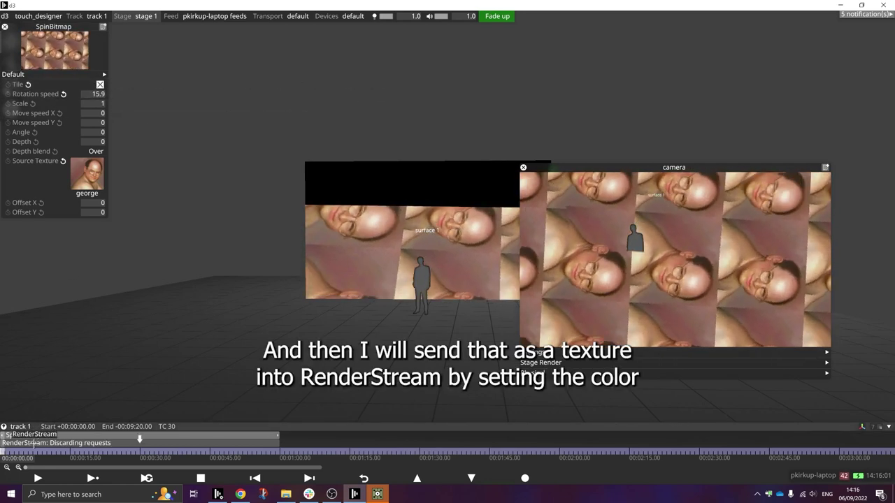
Set the RenderStream layer's Color Texture to Arrow Input and move the SpinBitmap layer below it on the track.
click(34, 442)
click(40, 208)
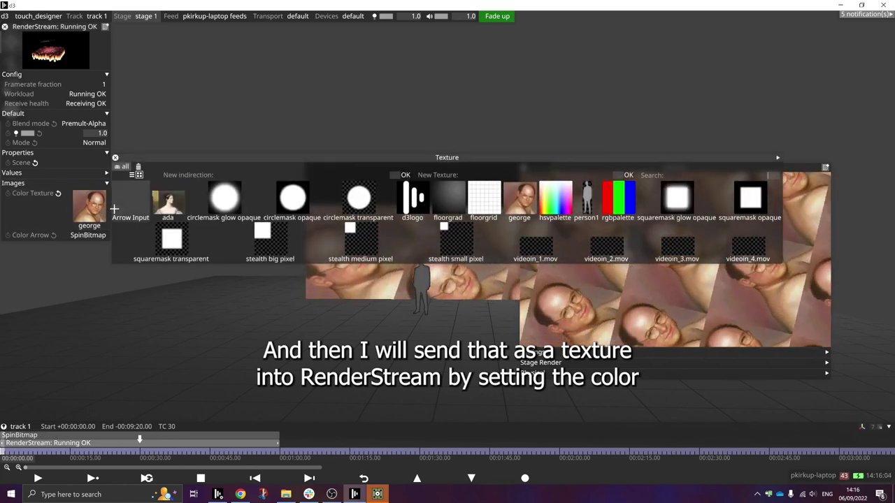
click(116, 207)
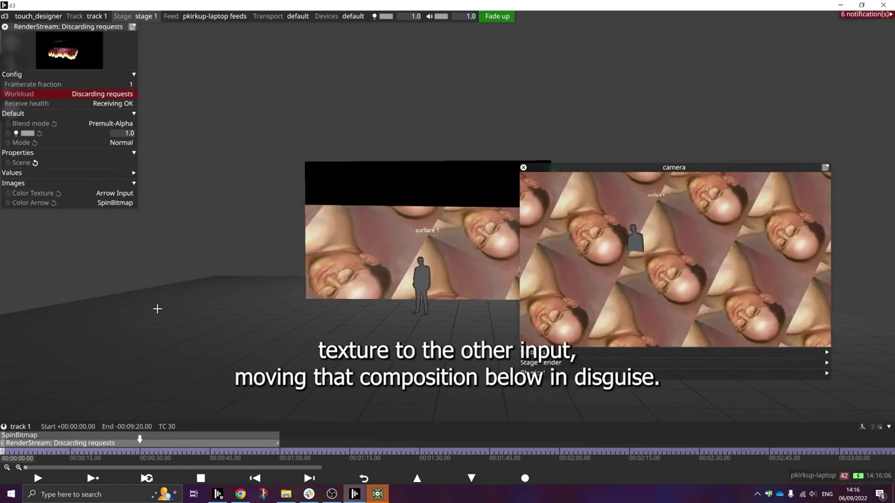
click(95, 436)
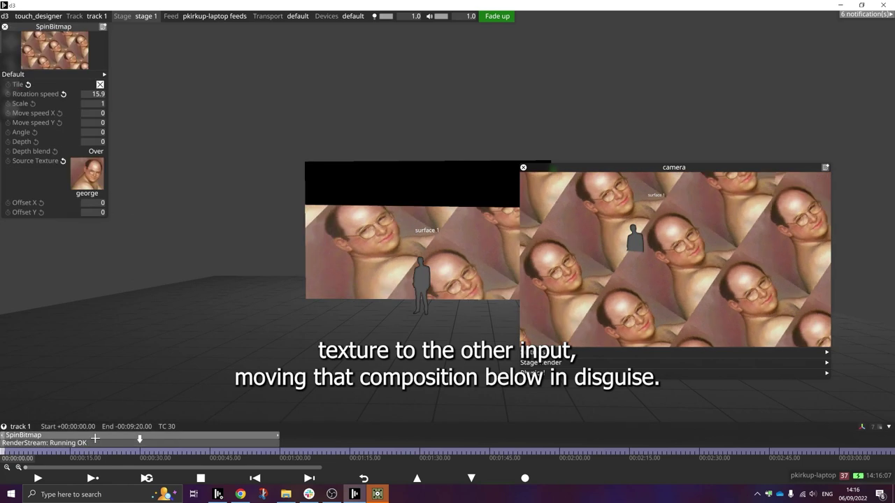
drag(95, 440, 96, 435)
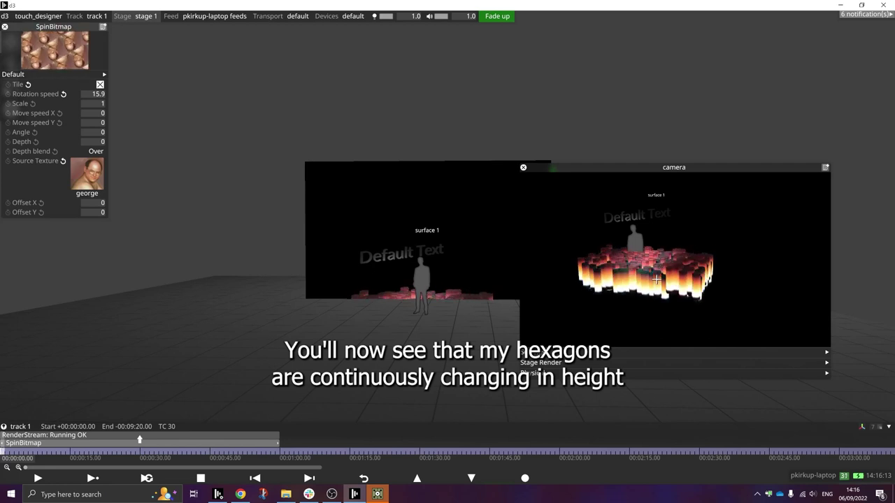
Reduce the SpinBitmap layer's rotation speed to 3.6 and its scale to 0.1.
click(84, 435)
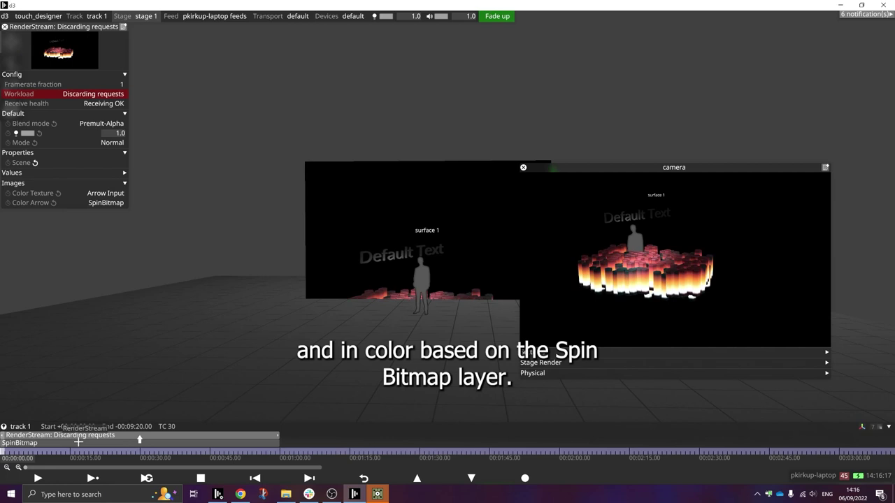
click(77, 443)
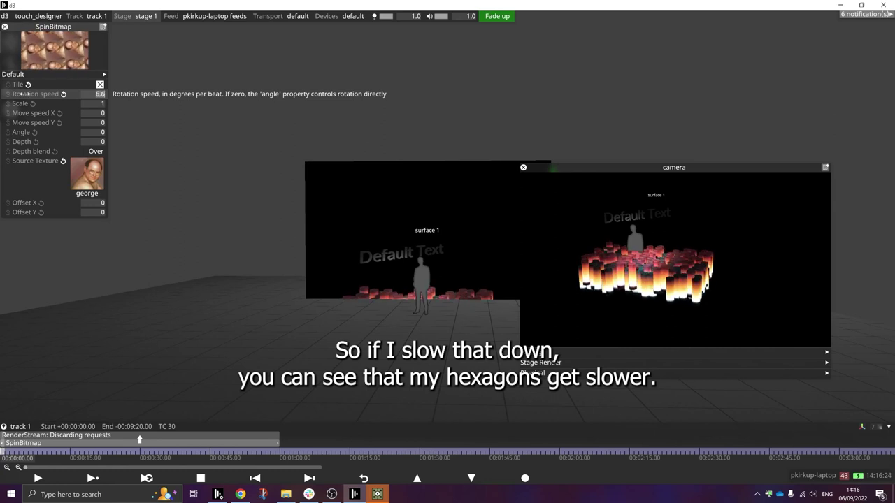
drag(21, 93, 42, 103)
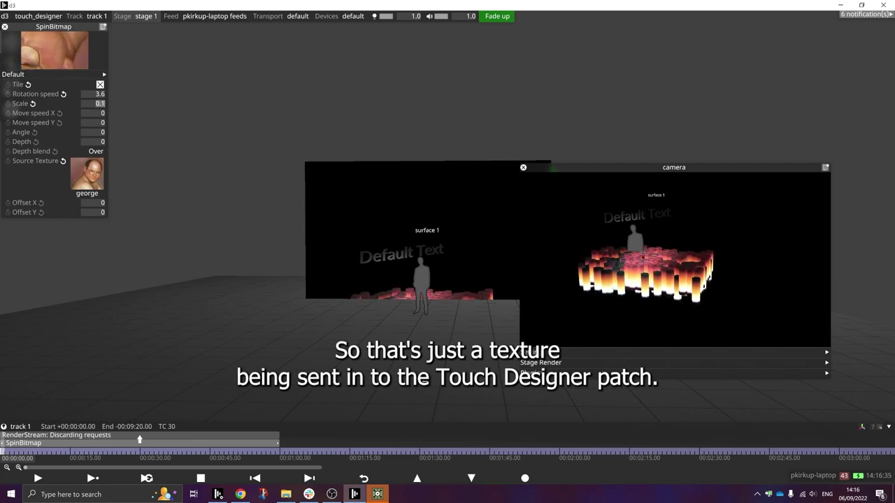
Set the RenderStream layer's Tubes value to 15 and its Test text to "Hello World".
click(201, 436)
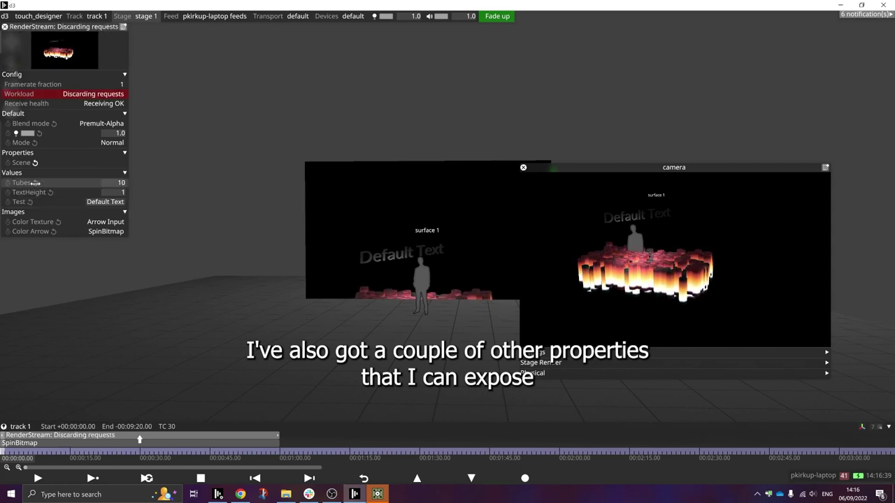
drag(20, 183, 29, 183)
click(105, 202)
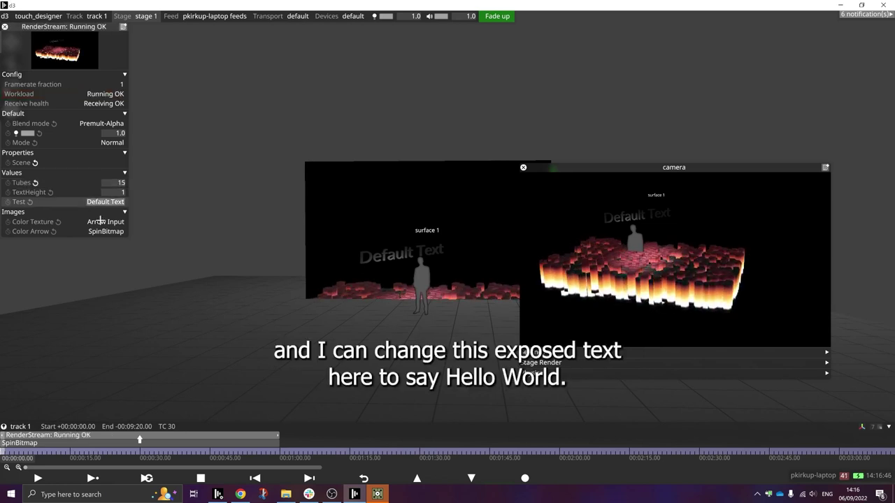
text(Hello)
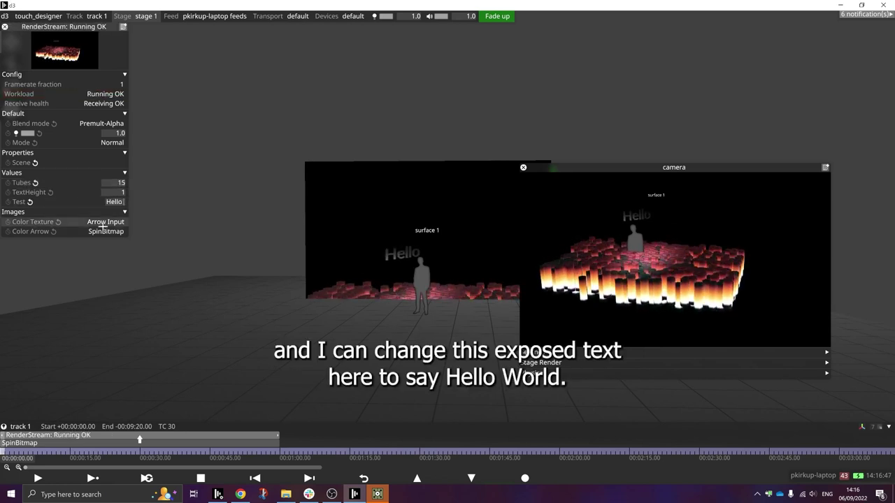
text( World)
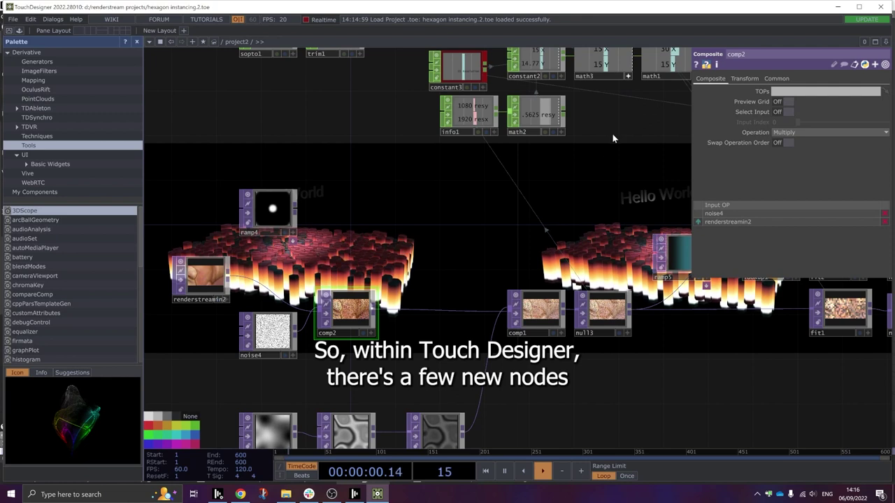
Inspect the parameters of the renderstreamin1 CHOP and the renderstreamout1 TOP, and examine the nodes around them.
drag(614, 137, 84, 193)
drag(517, 224, 93, 202)
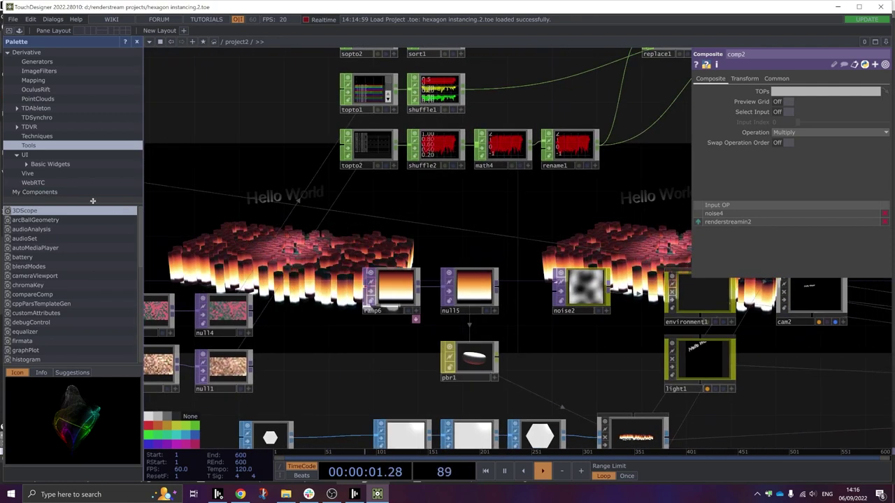
drag(537, 226, 235, 156)
drag(480, 276, 222, 276)
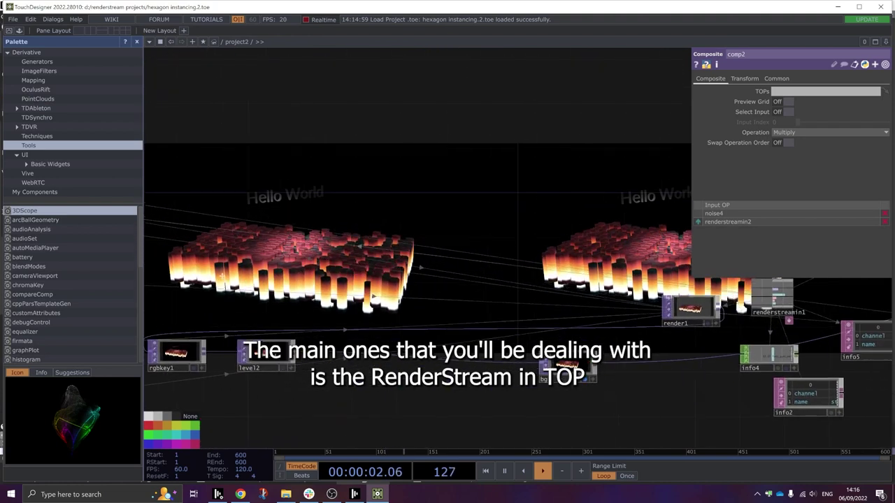
drag(629, 293, 306, 307)
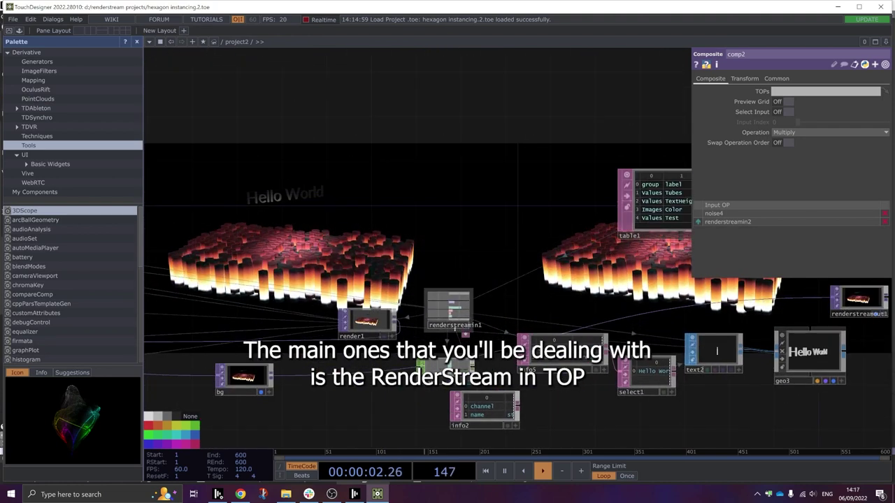
click(446, 330)
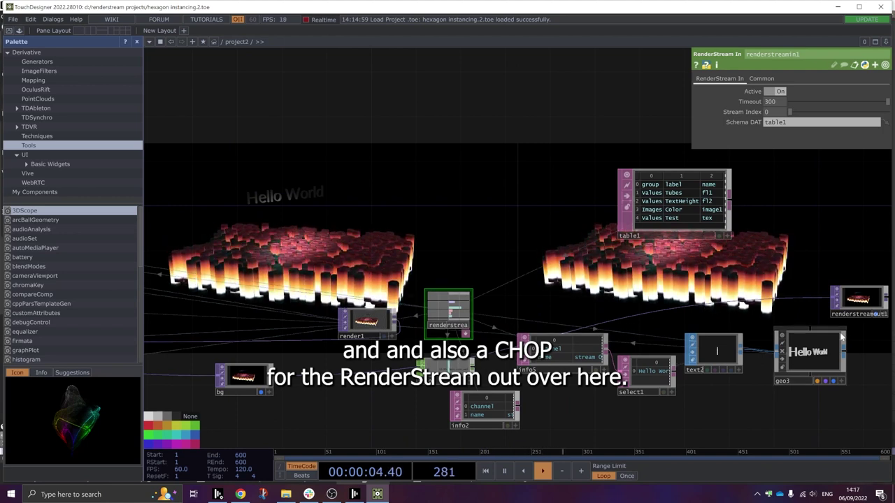
click(853, 305)
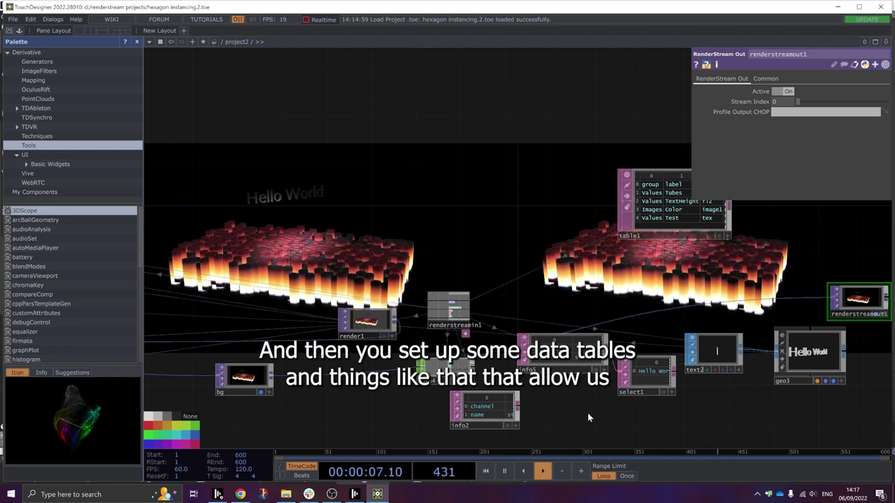
mouse_move(587, 418)
mouse_down()
mouse_move(546, 410)
mouse_move(593, 414)
mouse_up()
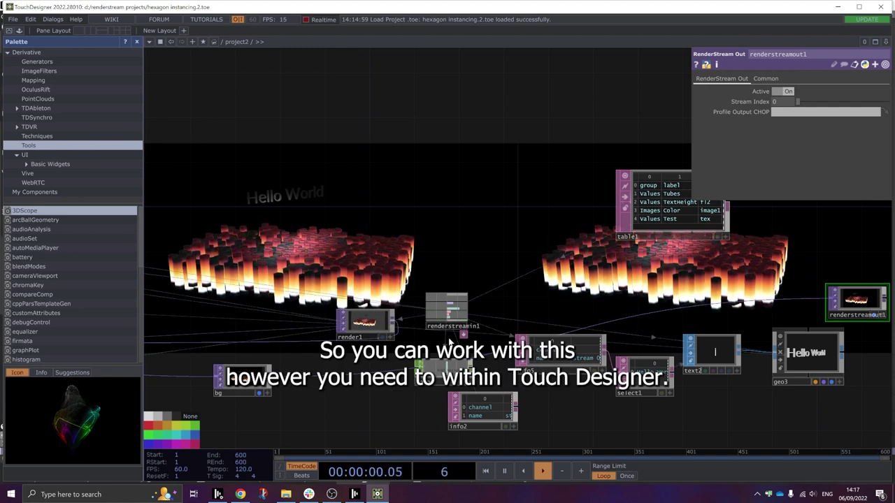
scroll(451, 338, down, 4)
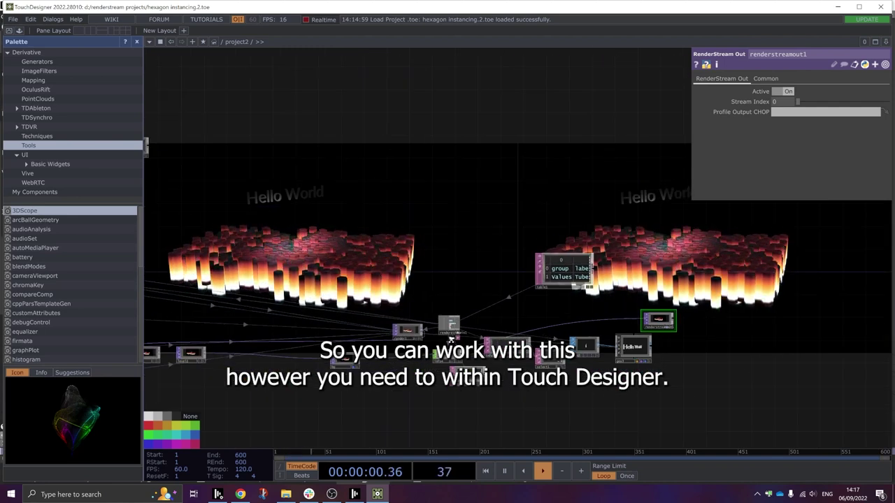
scroll(451, 338, up, 4)
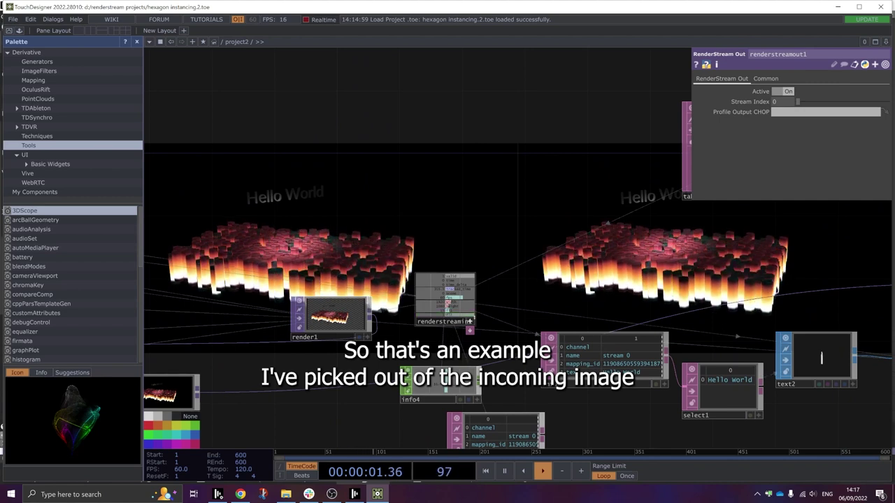
Examine how the renderstreamin2 texture feeds into the composite chain alongside noise4.
scroll(279, 396, down, 3)
drag(283, 418, 862, 334)
drag(198, 372, 504, 357)
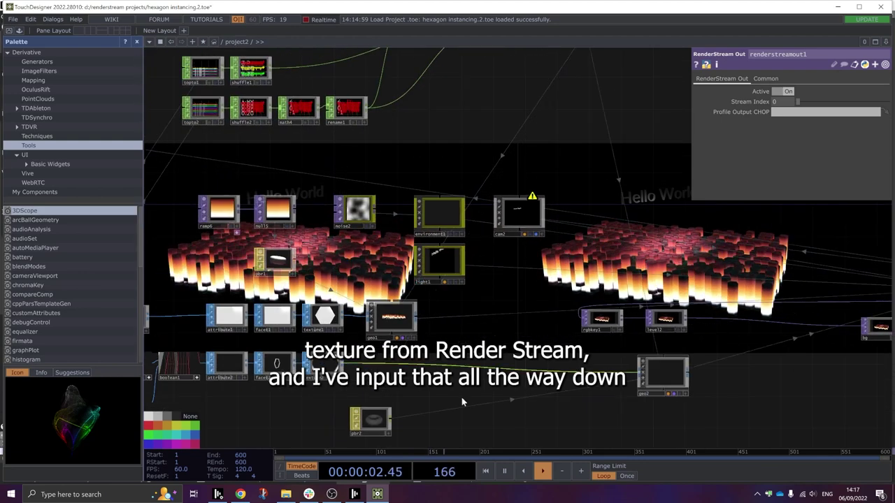
drag(294, 381, 641, 351)
drag(477, 359, 743, 386)
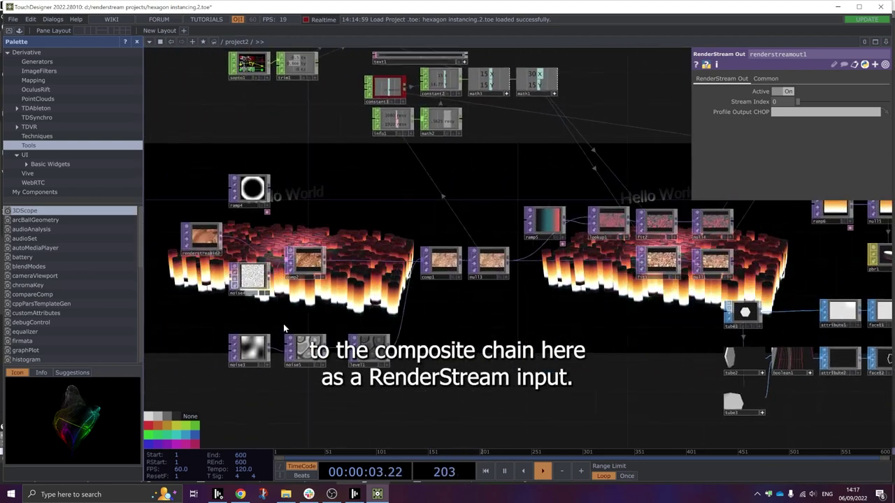
scroll(210, 251, up, 4)
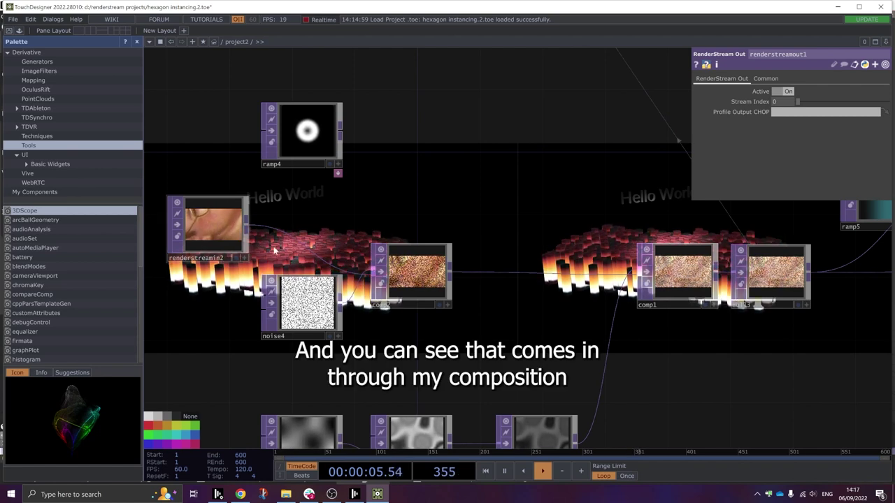
drag(511, 367, 374, 363)
Examine the schema table table1 and the text chain from renderstreamin1 through info5, select1 and text2 to geo3.
scroll(485, 365, down, 10)
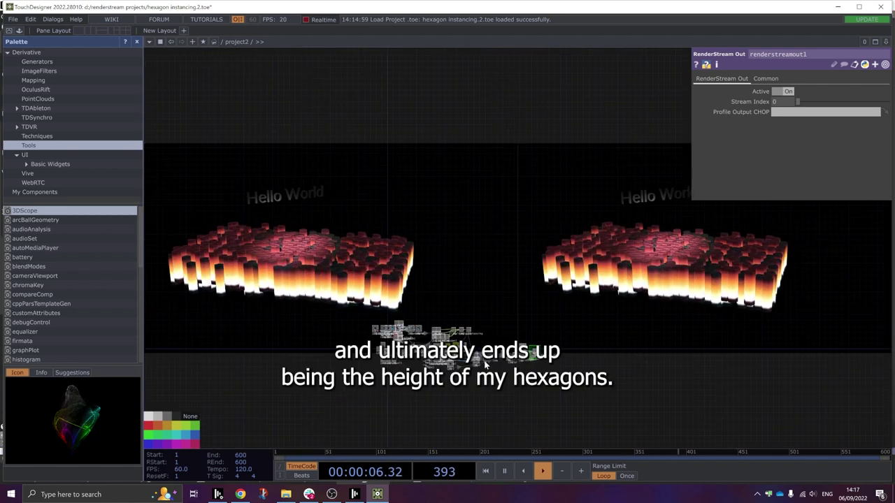
scroll(262, 398, up, 5)
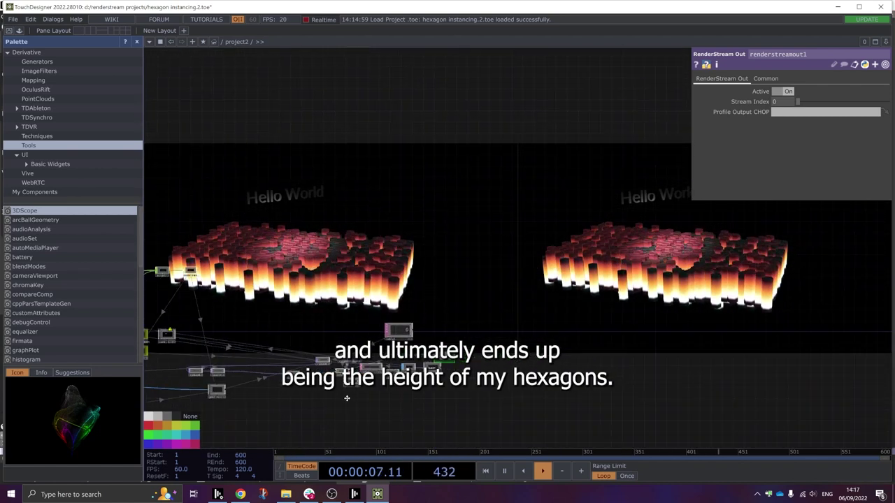
scroll(346, 398, up, 5)
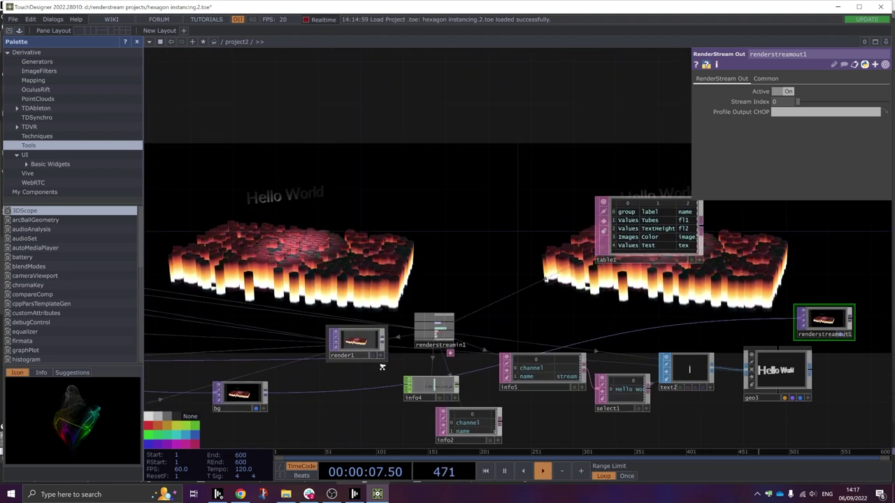
scroll(382, 366, up, 3)
drag(493, 358, 277, 335)
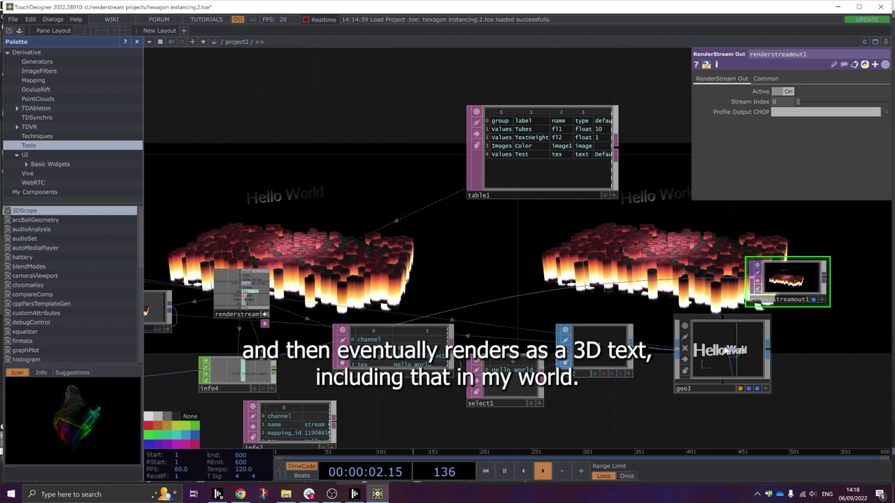
scroll(553, 344, down, 3)
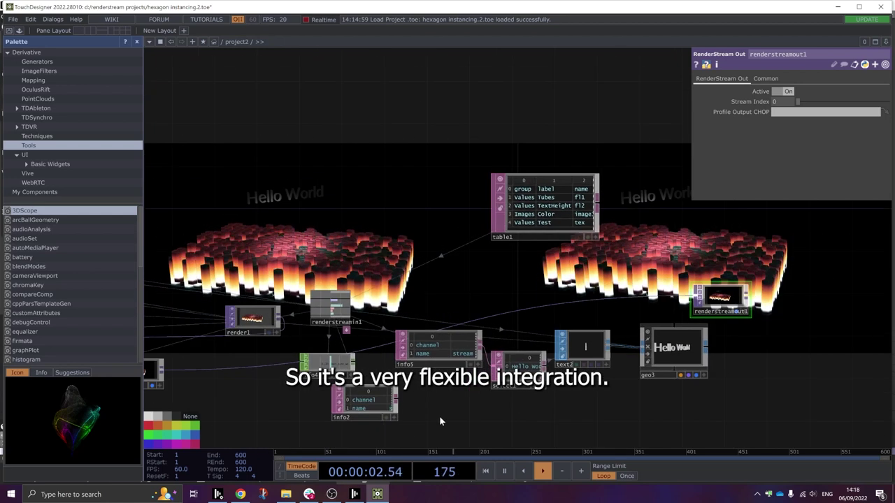
Switch to disguise and view the hexagon field and 3D text from closer up in the camera preview.
click(355, 493)
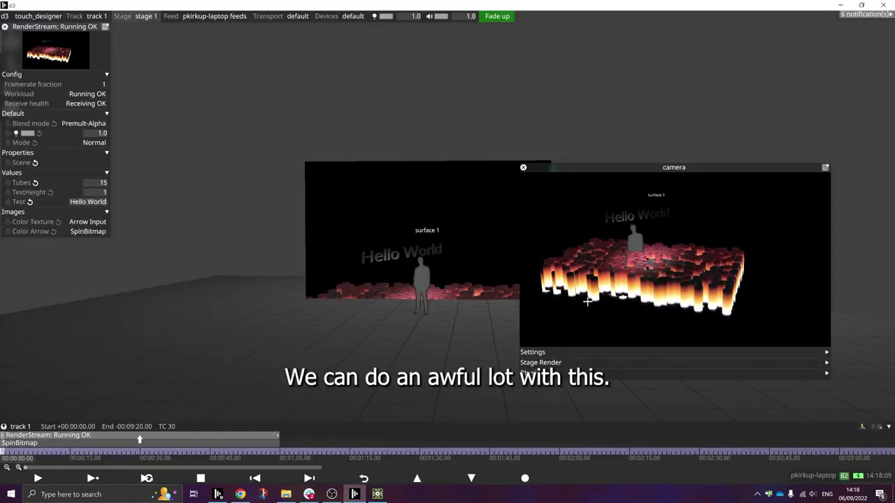
drag(624, 280, 645, 285)
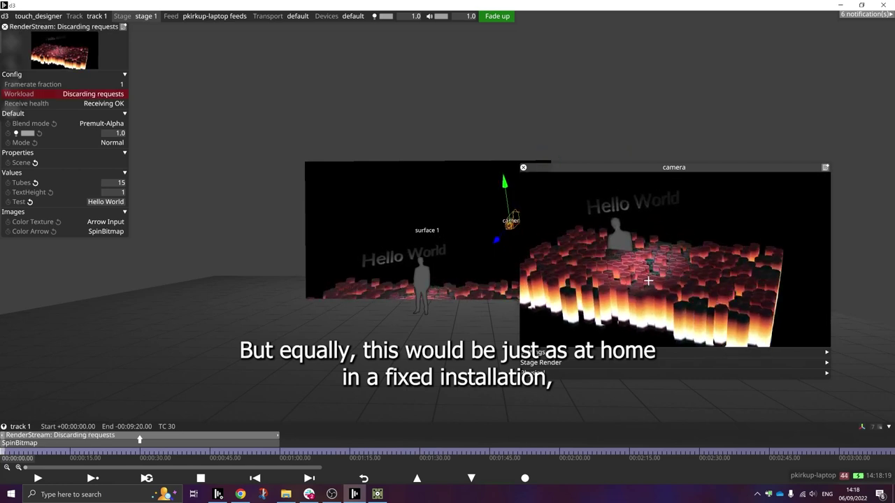